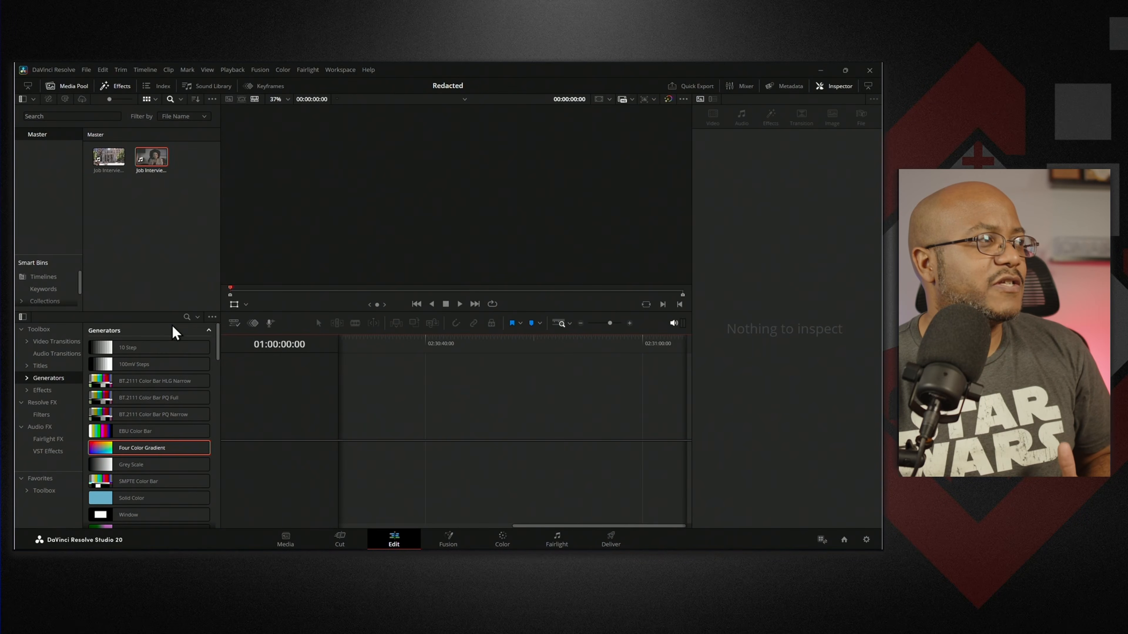
# Place the job interview clip on a new timeline and split it at 00:00:00:26, where the man's shot begins
pyautogui.moveTo(331, 359); pyautogui.dragTo(341, 423)
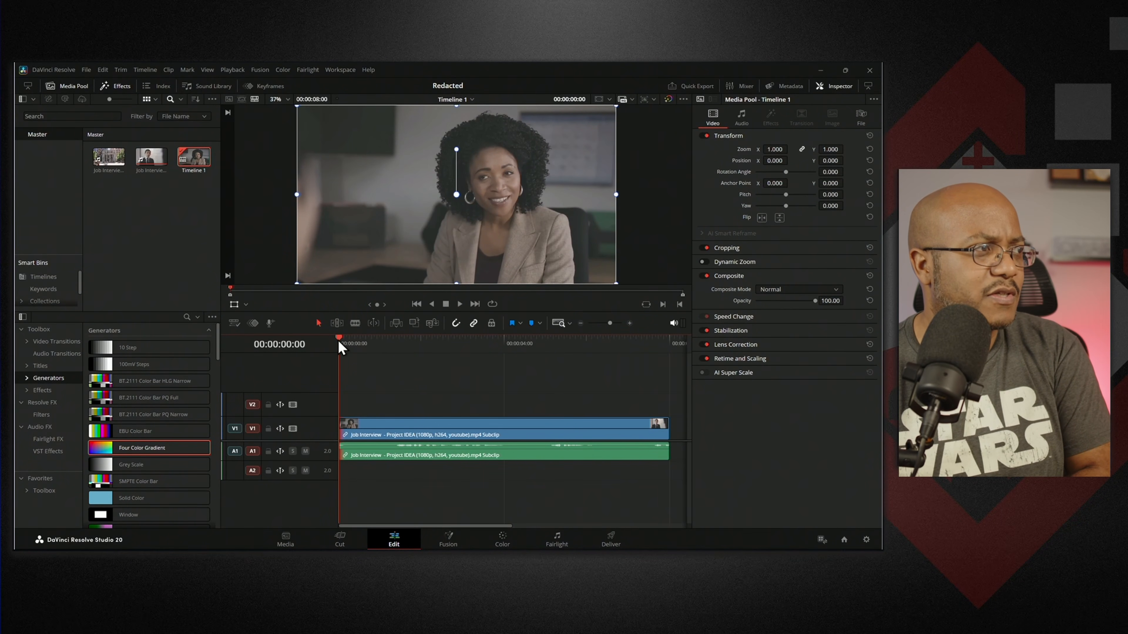
pyautogui.moveTo(343, 345); pyautogui.dragTo(375, 336)
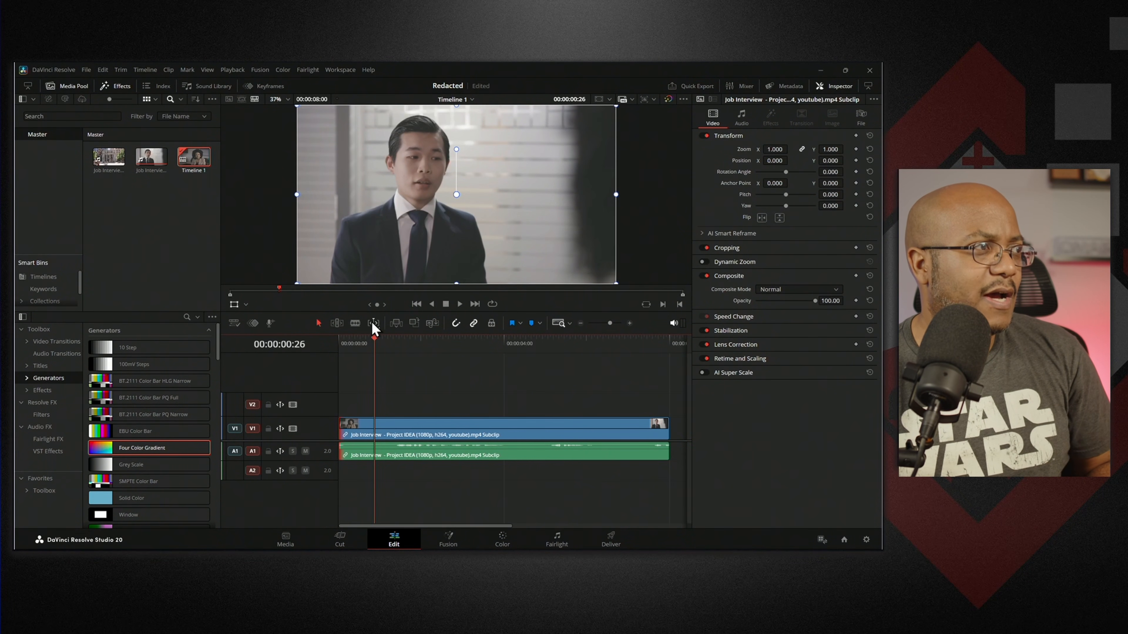
pyautogui.click(355, 323)
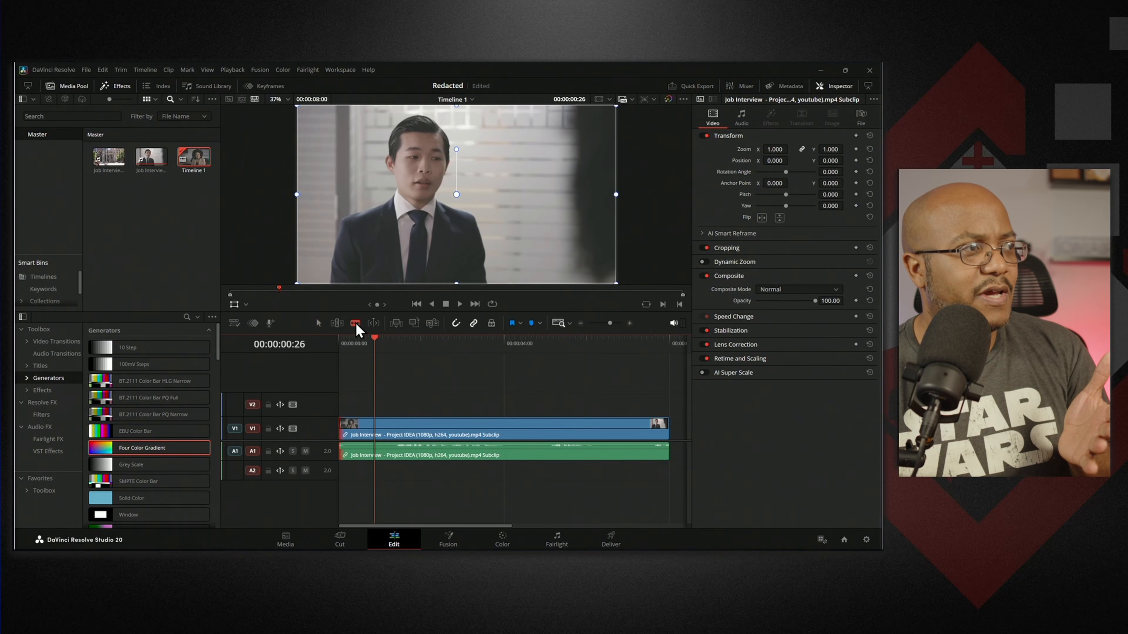
pyautogui.click(381, 427)
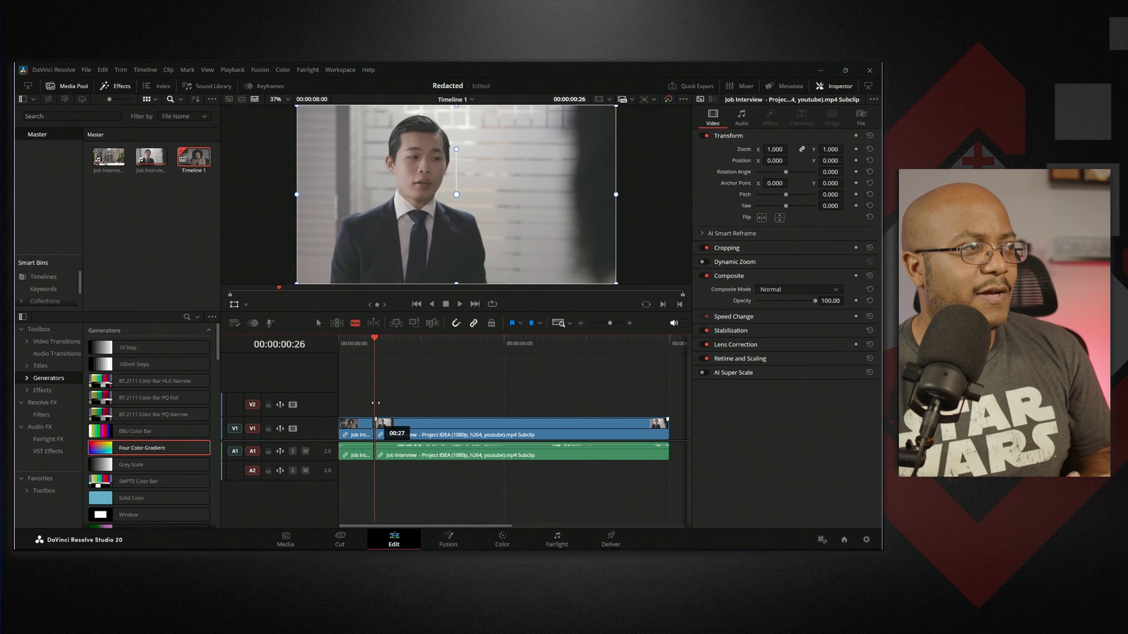
pyautogui.click(320, 324)
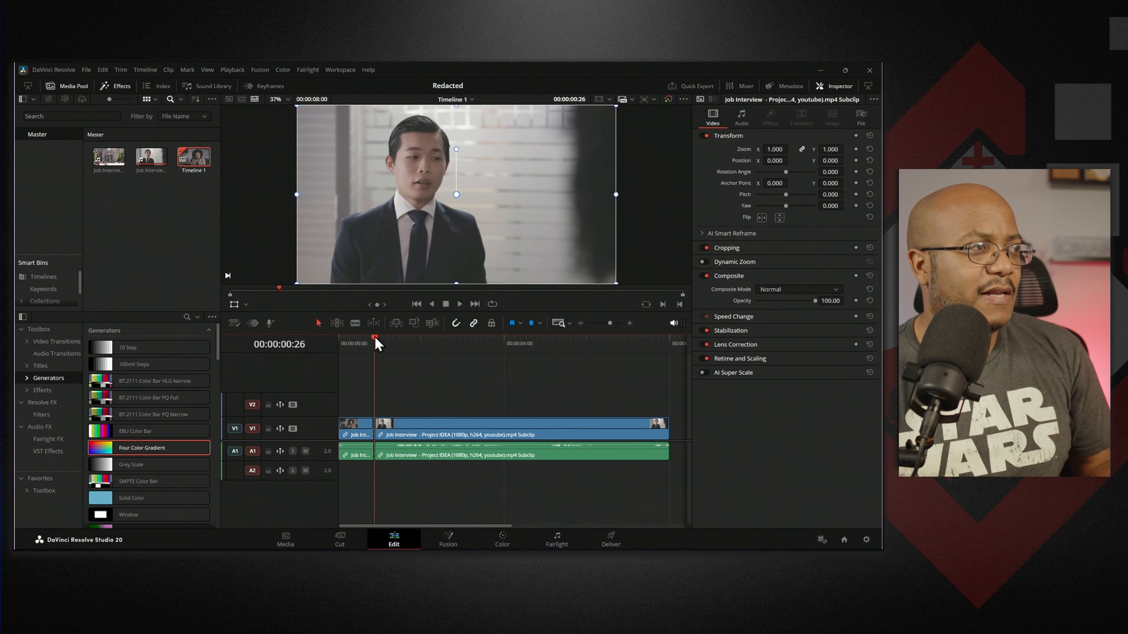
# Scrub through the man's shot and set its clip color to Orange
pyautogui.moveTo(375, 344); pyautogui.dragTo(631, 356)
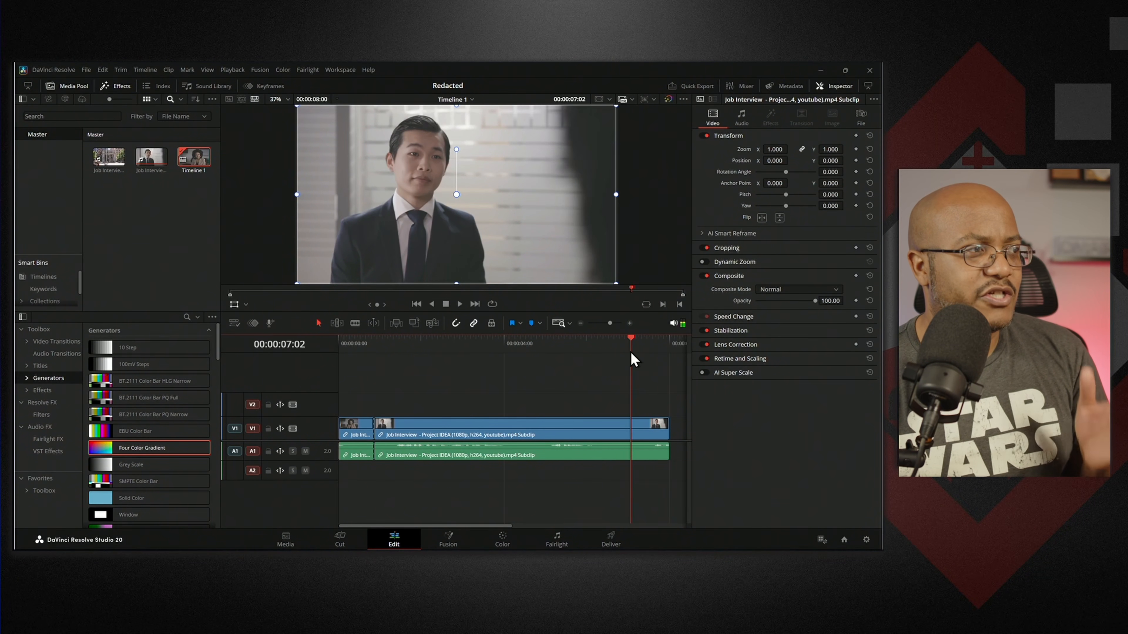
pyautogui.rightClick(505, 433)
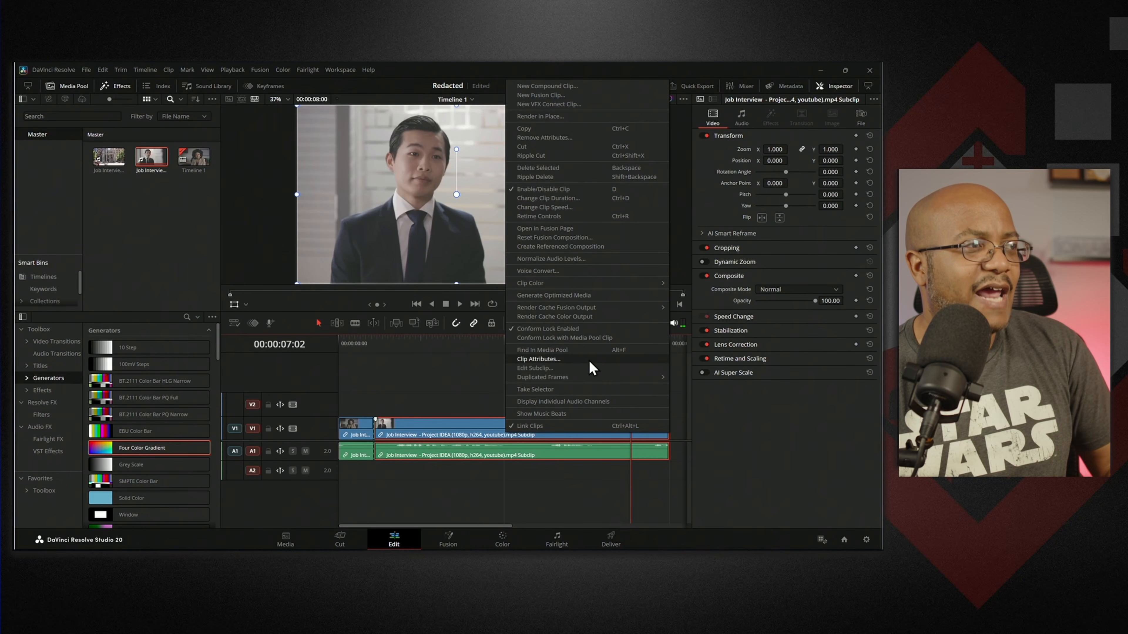
pyautogui.moveTo(554, 288)
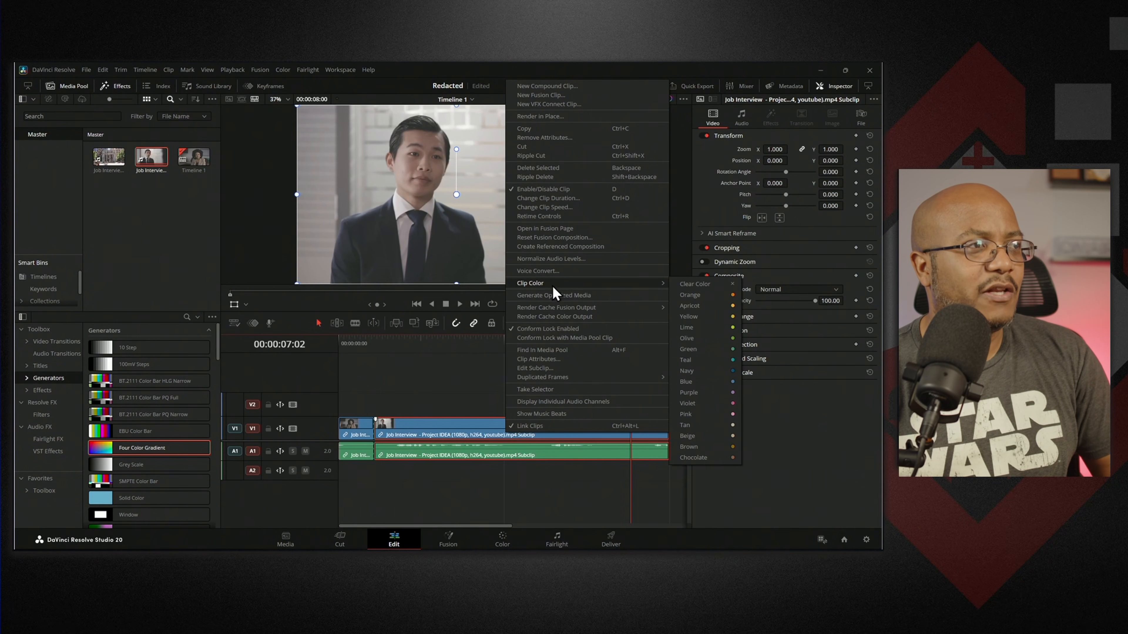
pyautogui.click(703, 295)
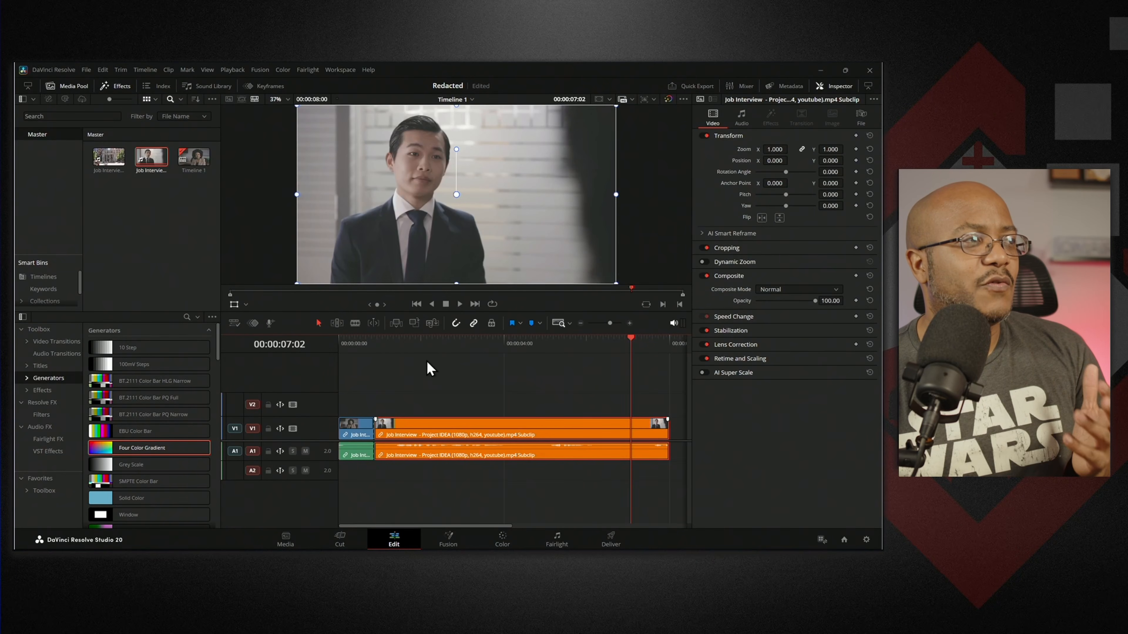
# Play the orange clip to find its new end, trim it to 00:00:04:12 and fit the timeline to the view
pyautogui.click(417, 343)
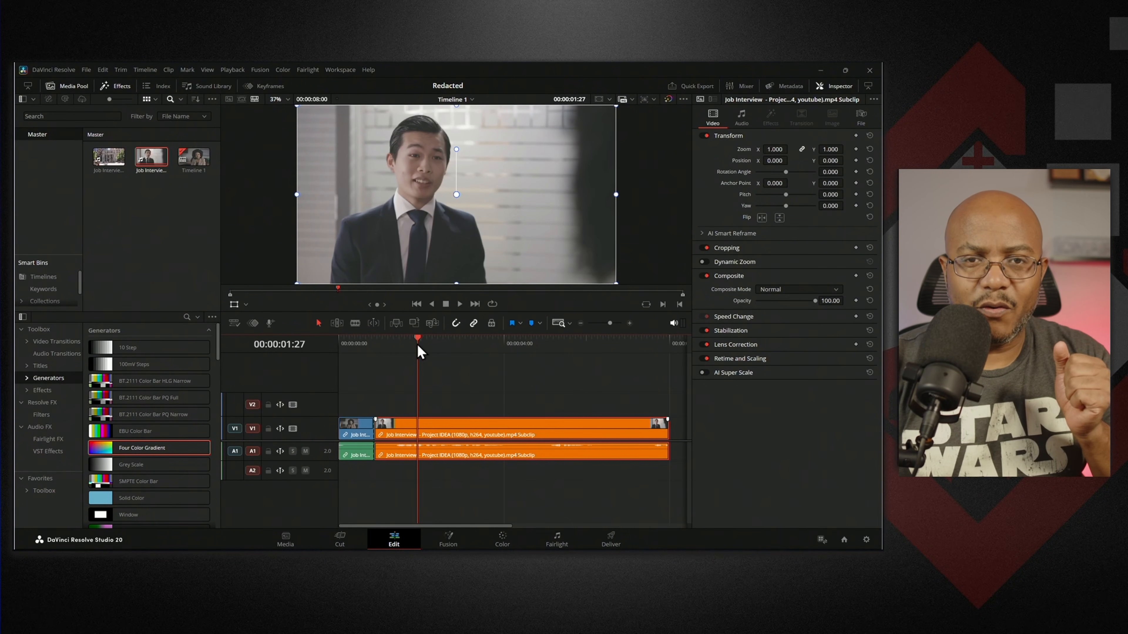
pyautogui.moveTo(417, 345); pyautogui.dragTo(399, 341)
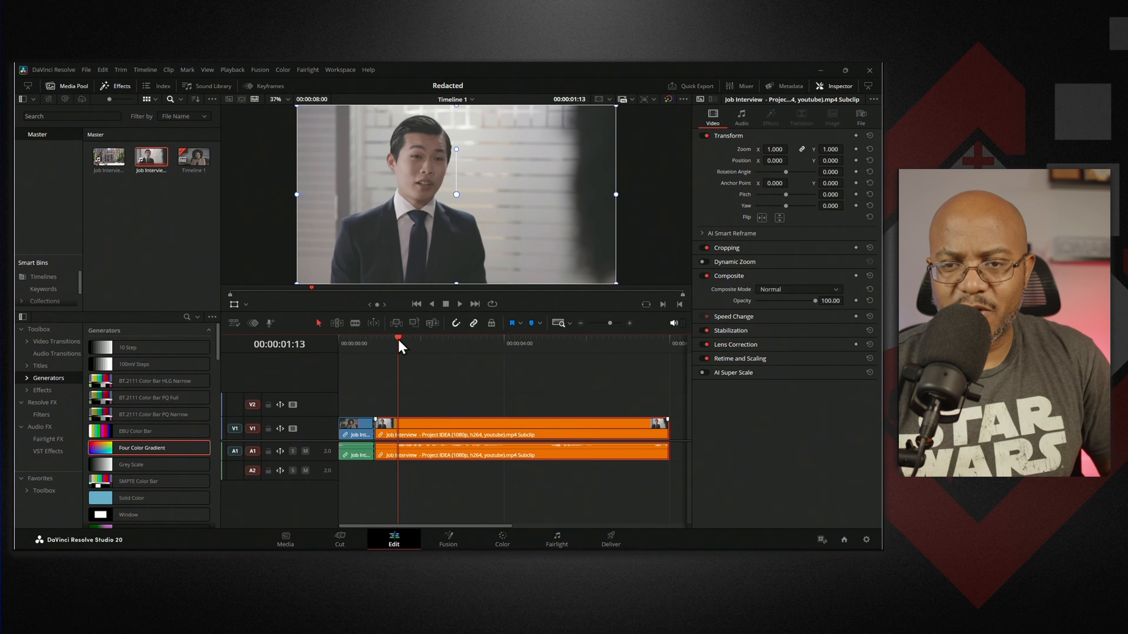
pyautogui.press('space')
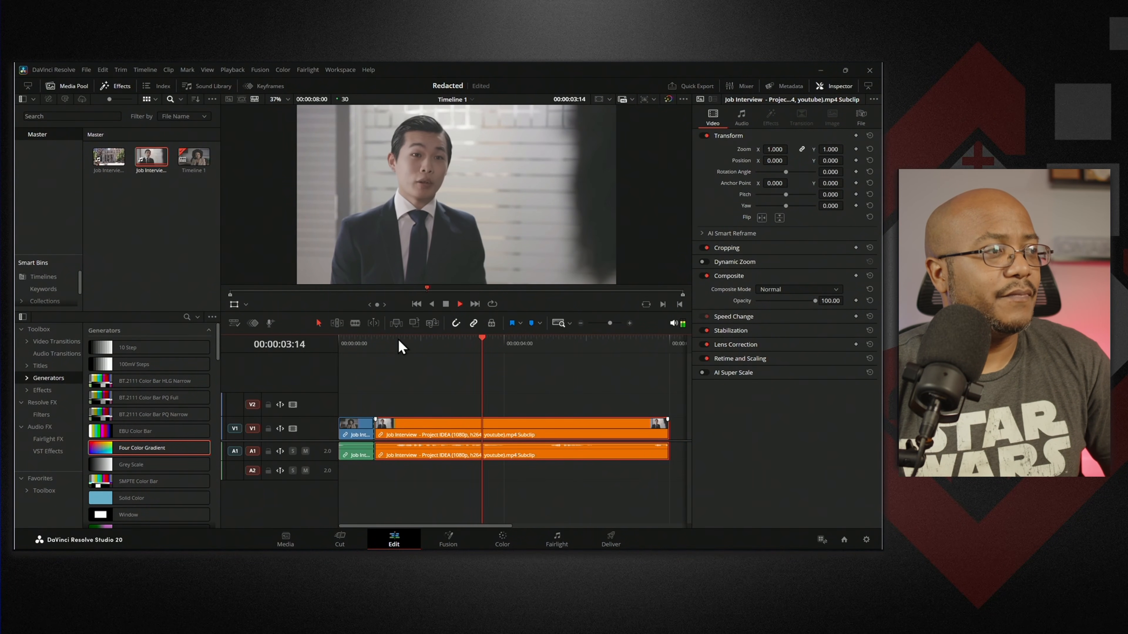
pyautogui.press('space')
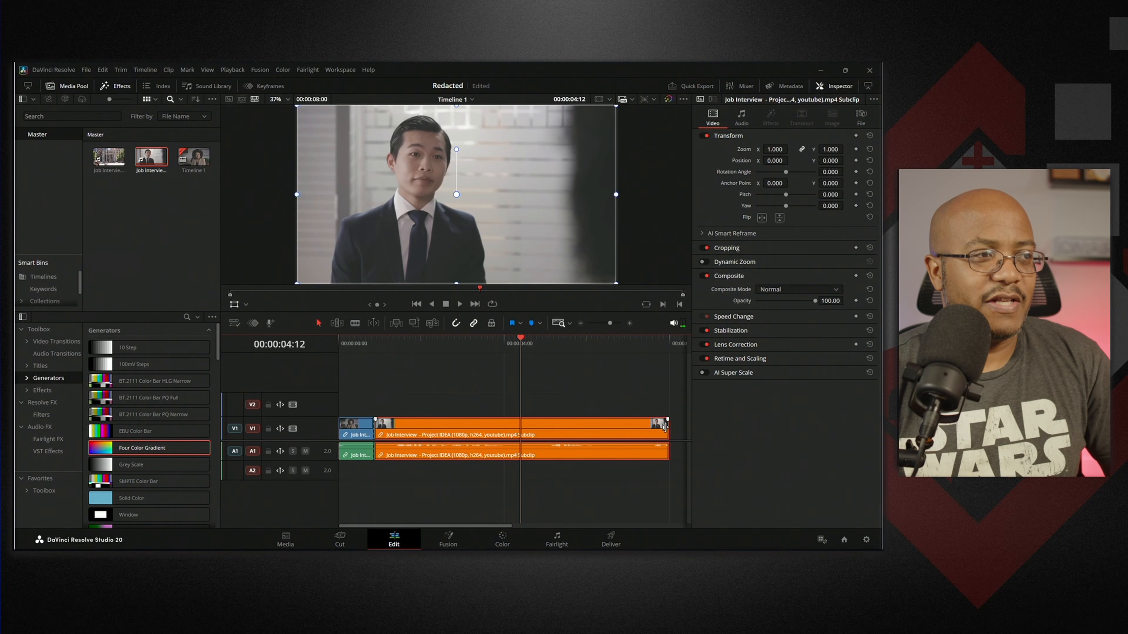
pyautogui.moveTo(668, 438); pyautogui.dragTo(521, 437)
pyautogui.hotkey('shift', 'z')
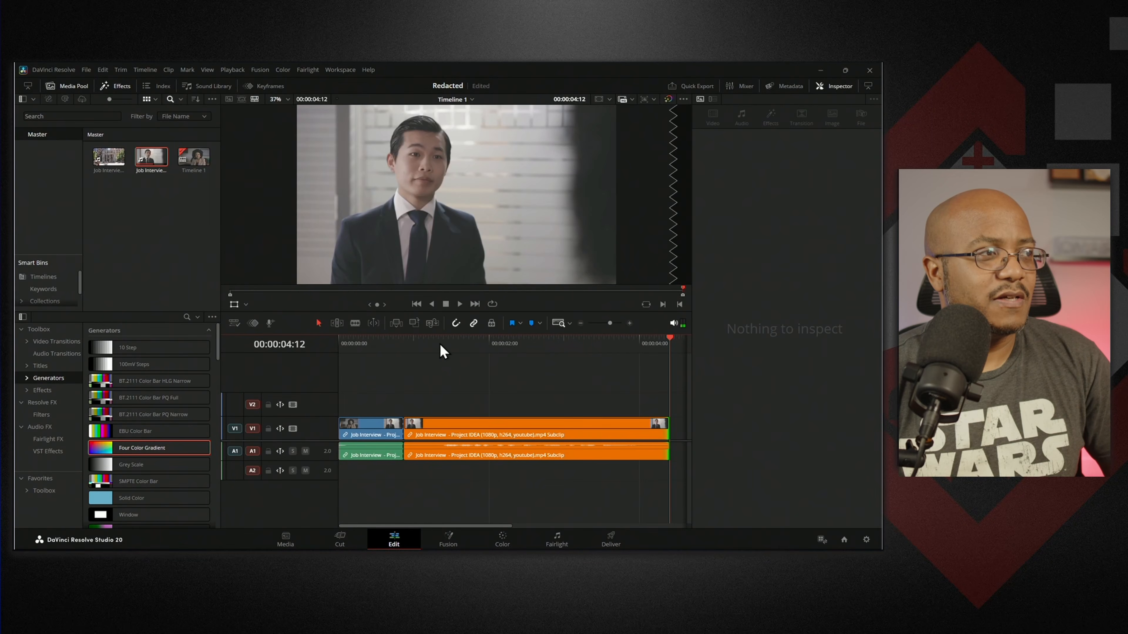
# Play the orange clip's original audio, lower its pitch to -5 semitones and play it back again
pyautogui.click(412, 345)
pyautogui.press('space')
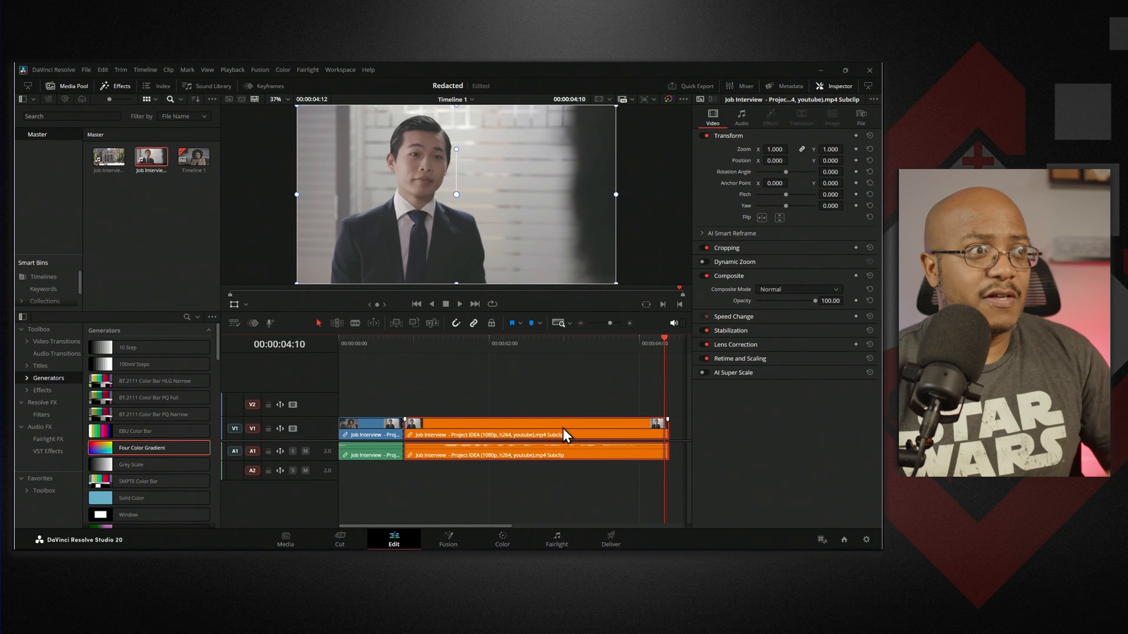
pyautogui.click(740, 116)
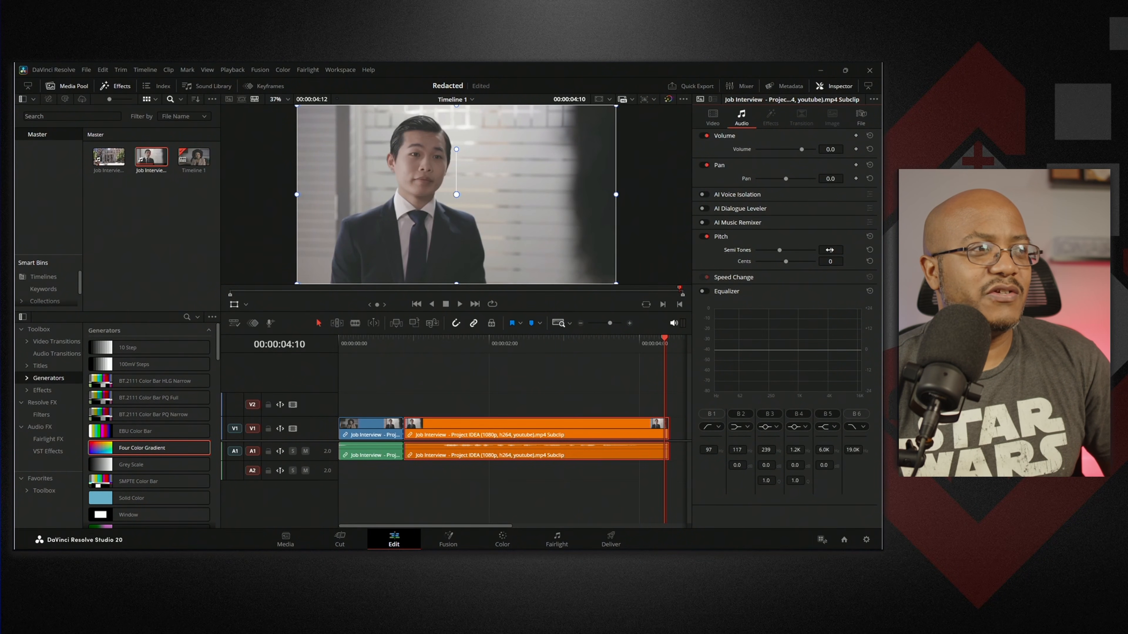
pyautogui.click(412, 341)
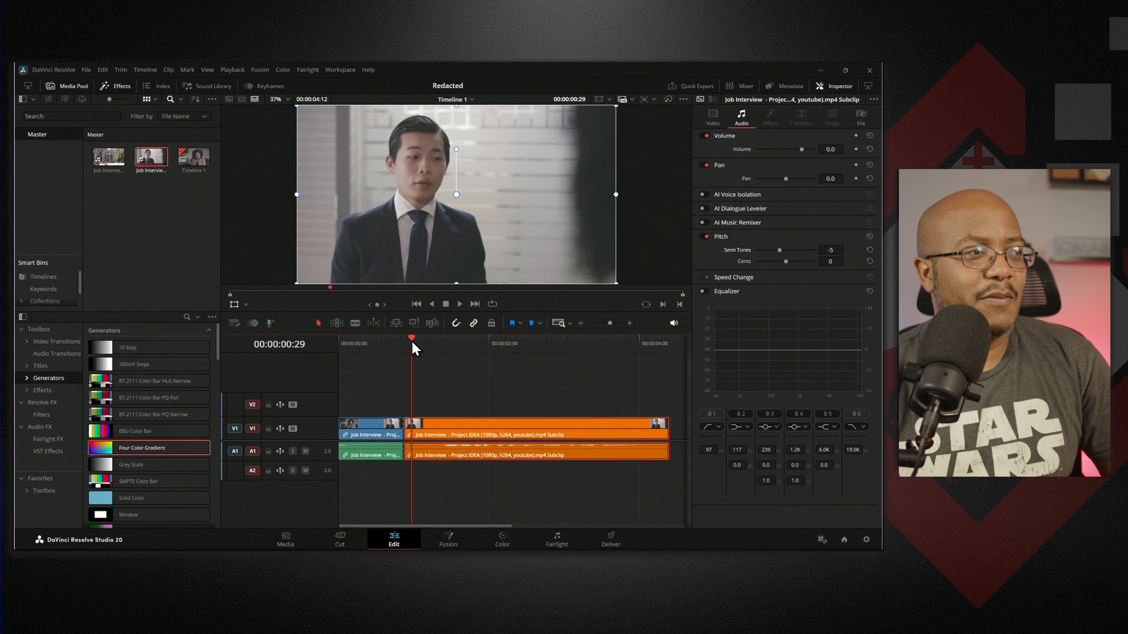
pyautogui.press('space')
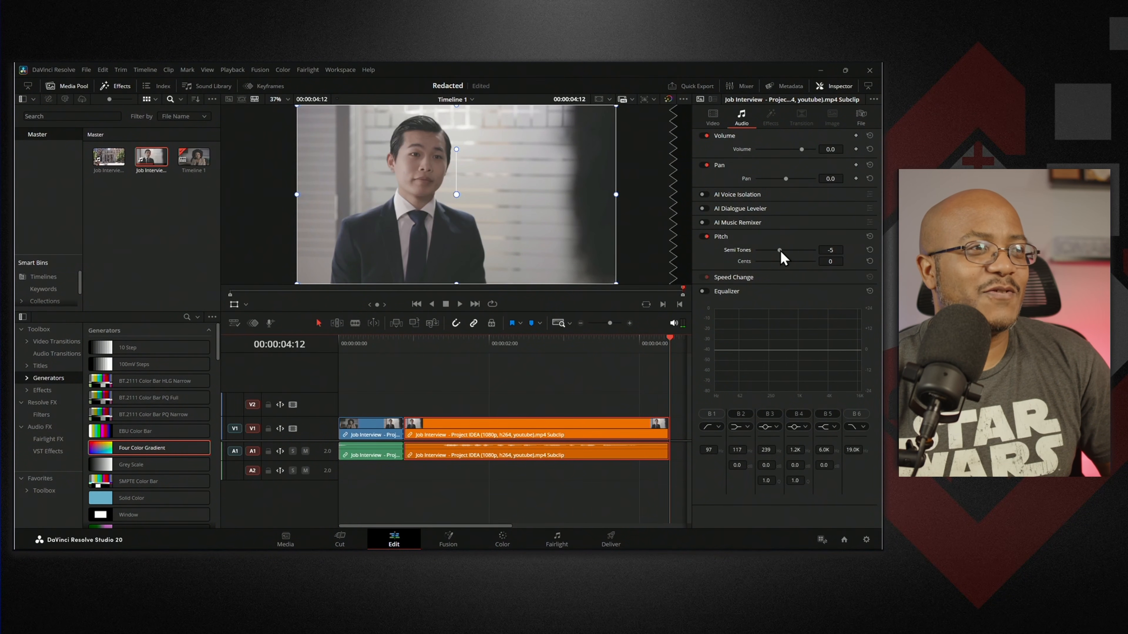
# Try a pitch of 5 semitones on the orange clip's audio and play it back
pyautogui.moveTo(781, 252); pyautogui.dragTo(789, 253)
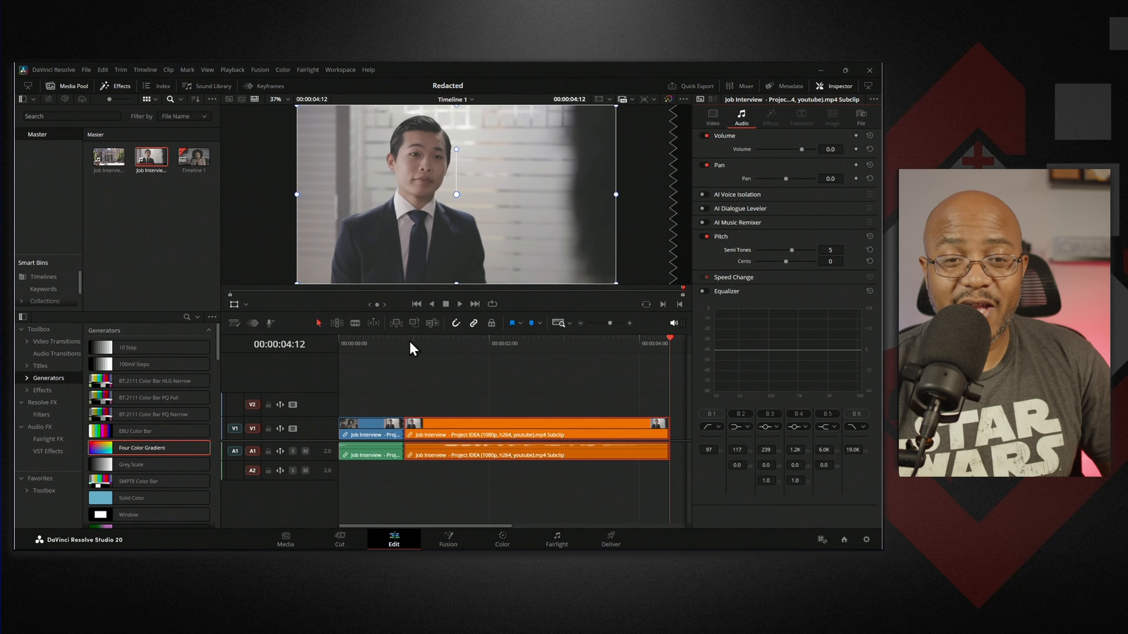
pyautogui.click(411, 348)
pyautogui.press('space')
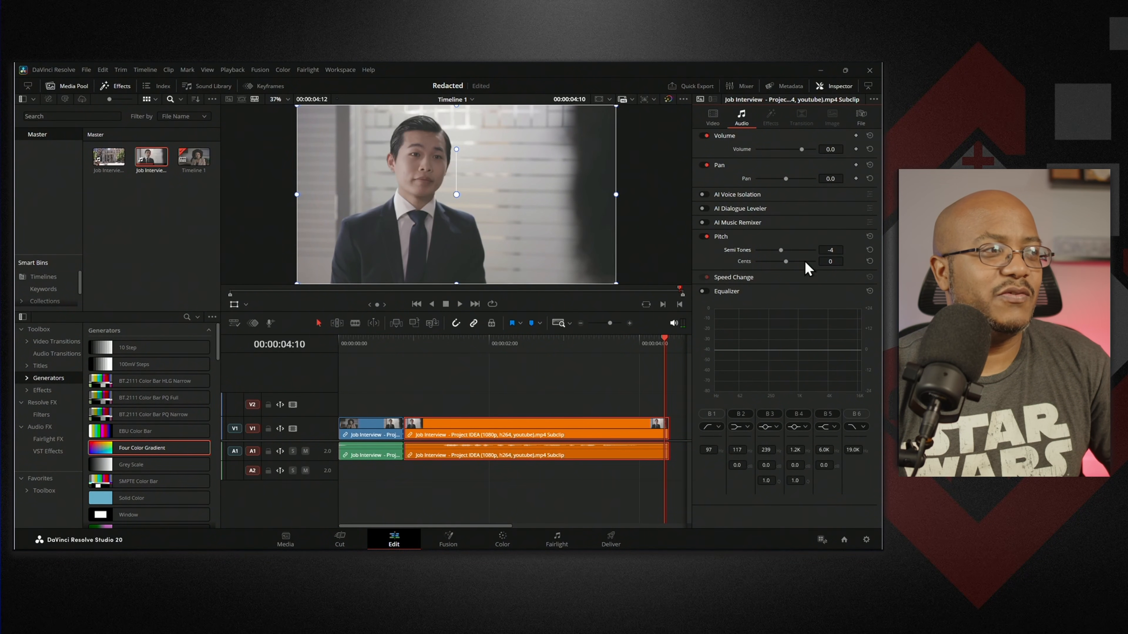
# Set the orange clip's pitch to -4 semitones and 40 cents, playing the audio back to check each setting
pyautogui.click(410, 346)
pyautogui.press('space')
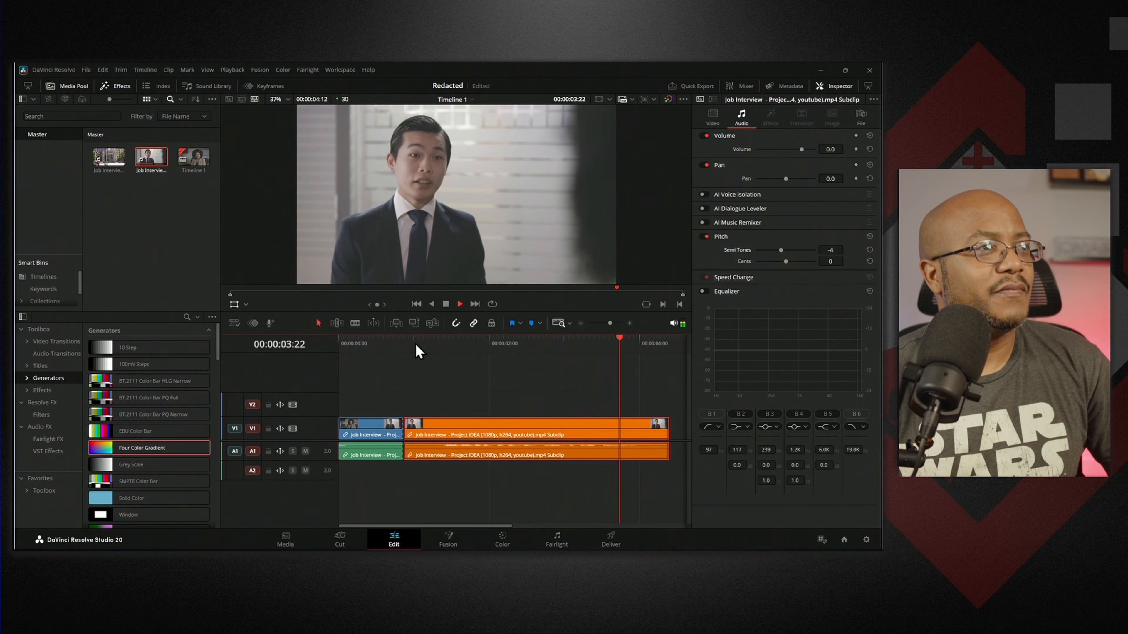
pyautogui.press('space')
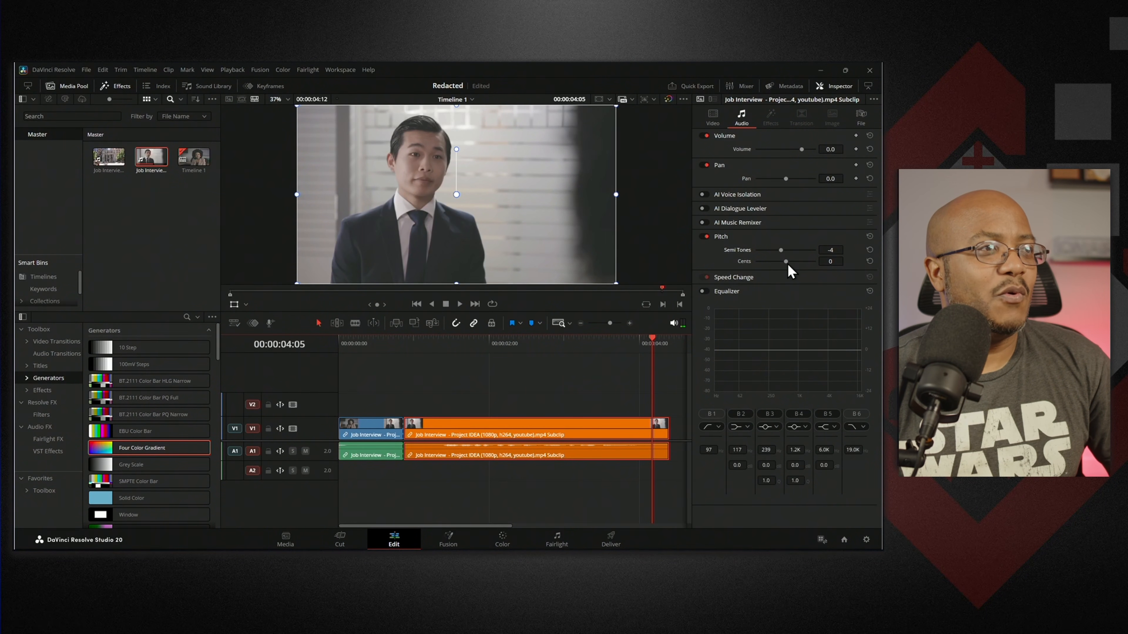
pyautogui.moveTo(786, 262); pyautogui.dragTo(797, 262)
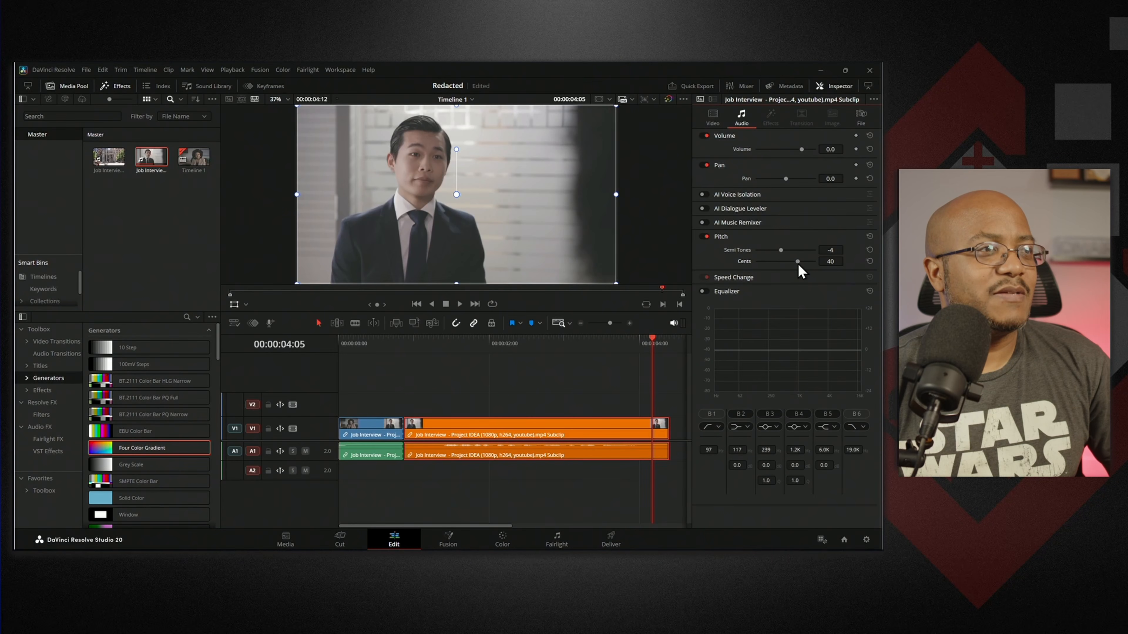
pyautogui.click(479, 345)
pyautogui.press('space')
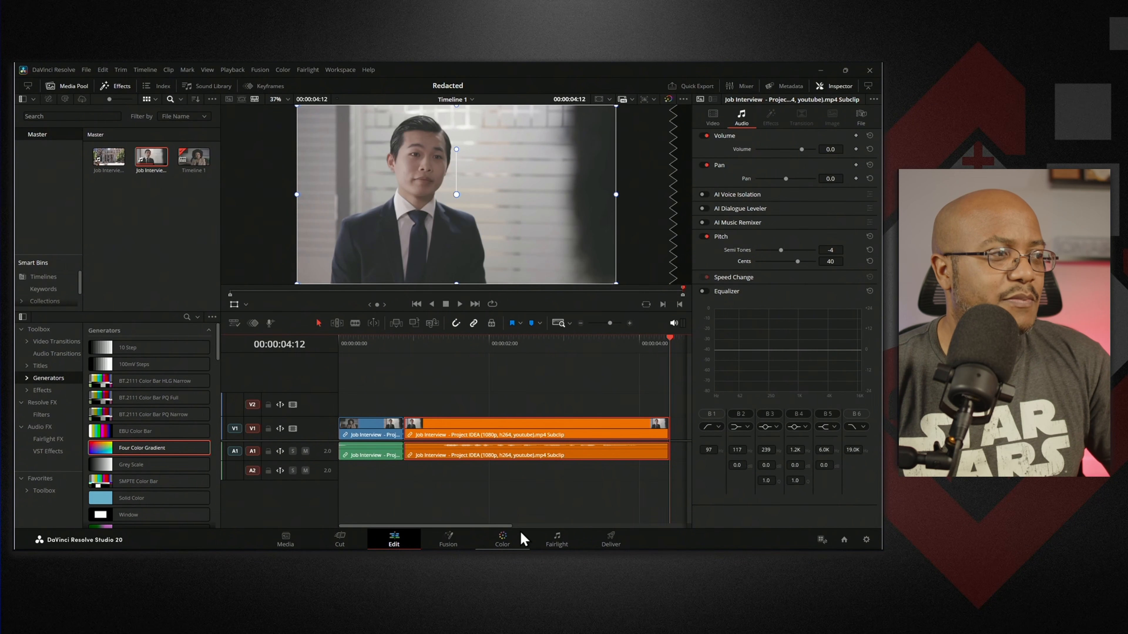
# On the Color page, add a circle window to the orange clip and shape it into an oval around the man's head and upper chest, with softness 1.86
pyautogui.click(502, 540)
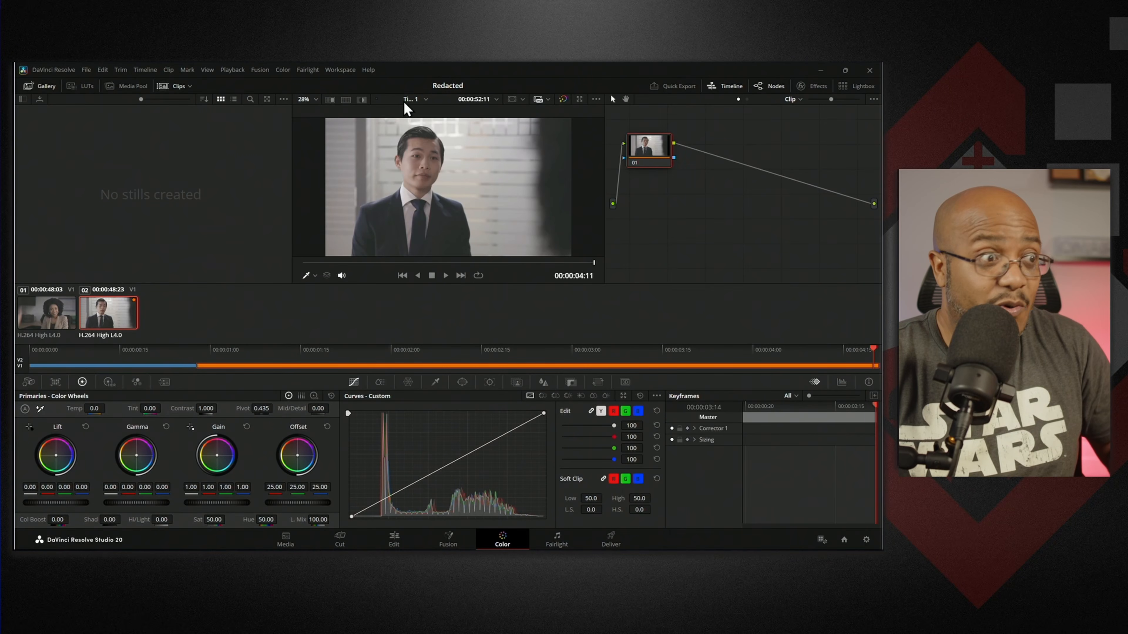
pyautogui.click(462, 383)
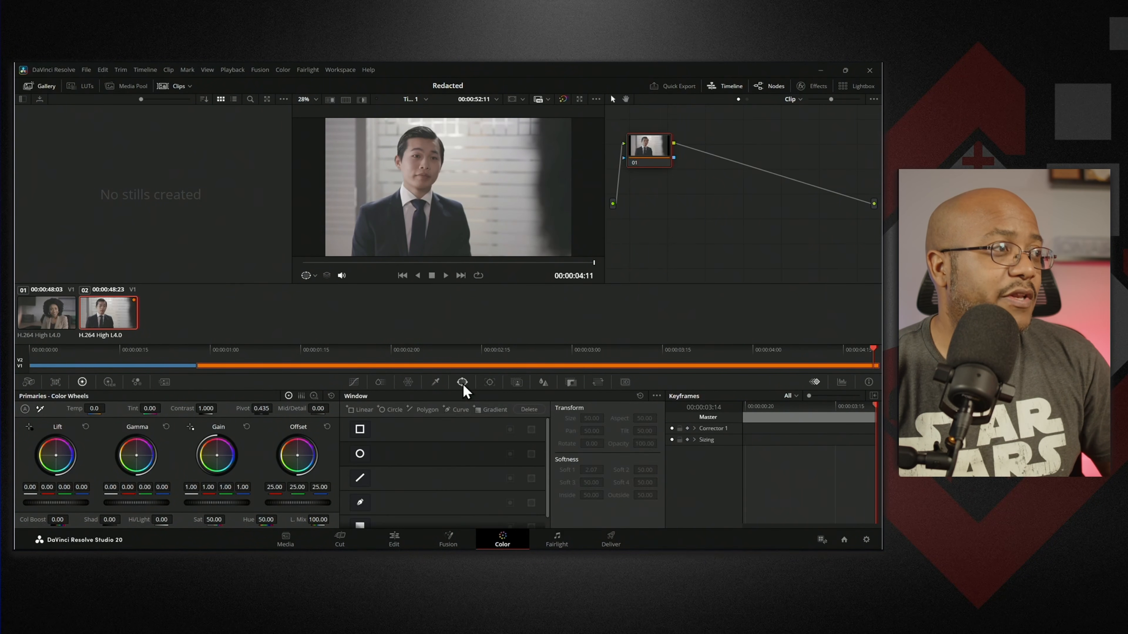
pyautogui.click(360, 453)
pyautogui.moveTo(454, 201); pyautogui.dragTo(422, 234)
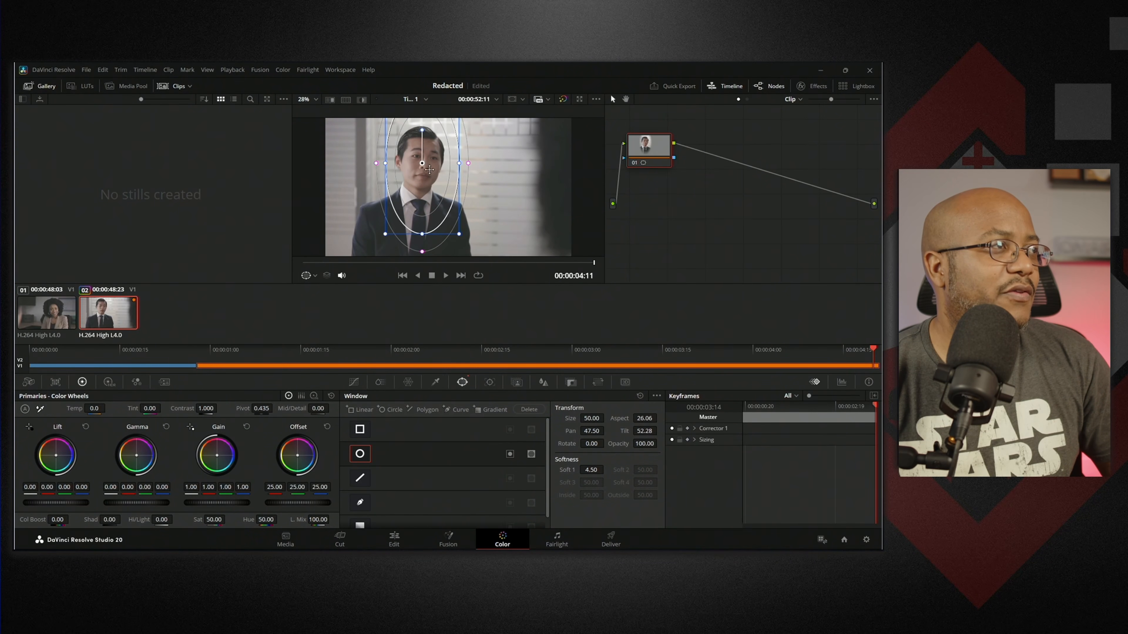
pyautogui.moveTo(429, 169); pyautogui.dragTo(381, 177)
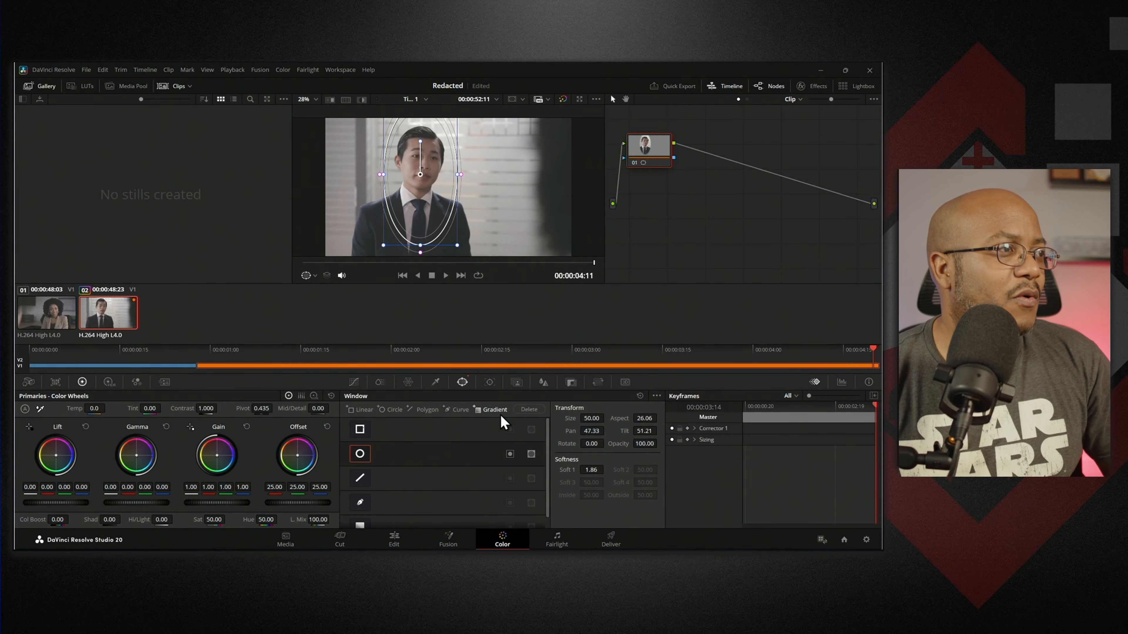
# Track the circle window over the man forward and in reverse through the clip with the Cloud Tracker
pyautogui.click(490, 383)
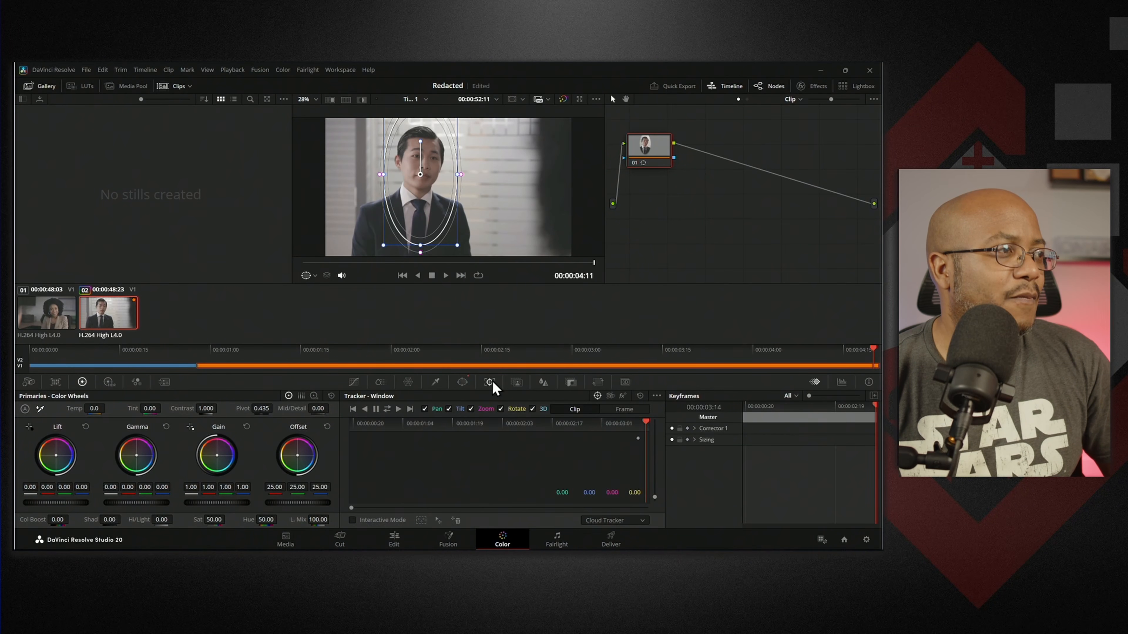
pyautogui.click(398, 409)
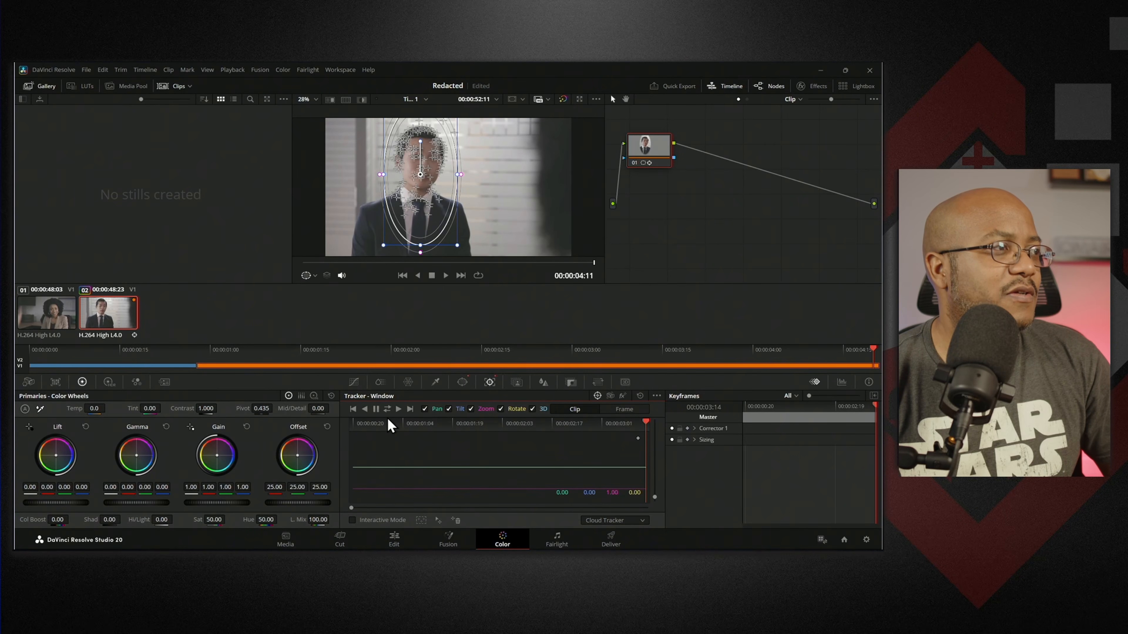
pyautogui.click(365, 409)
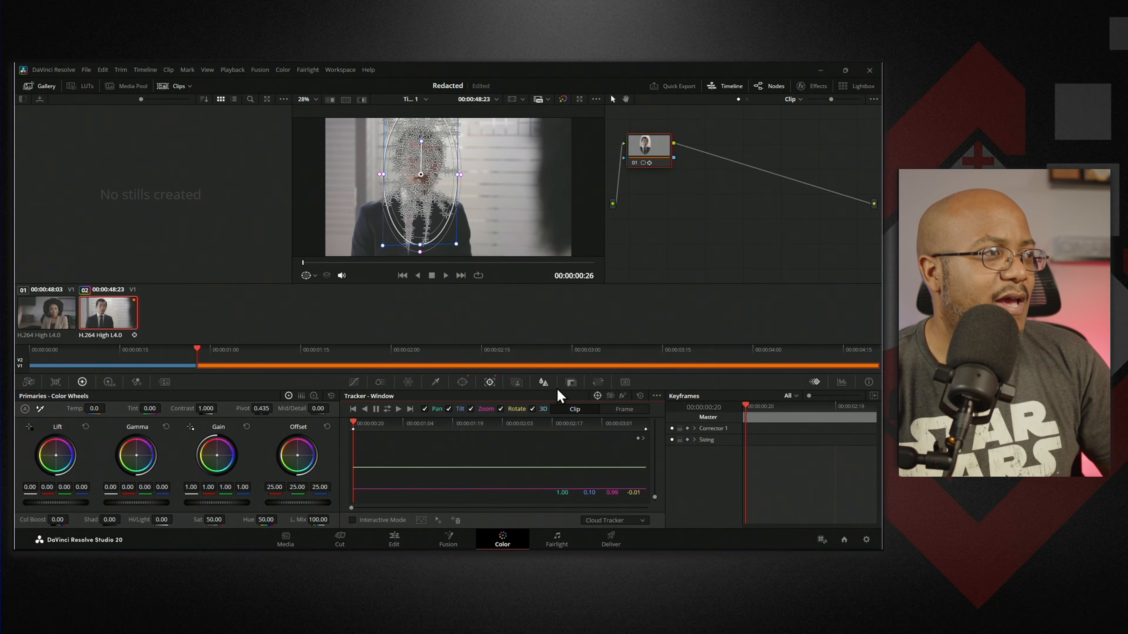
# Blur the area inside the tracked window with a radius of 2.45, check the shot on the Edit page and return to the Color page
pyautogui.click(543, 384)
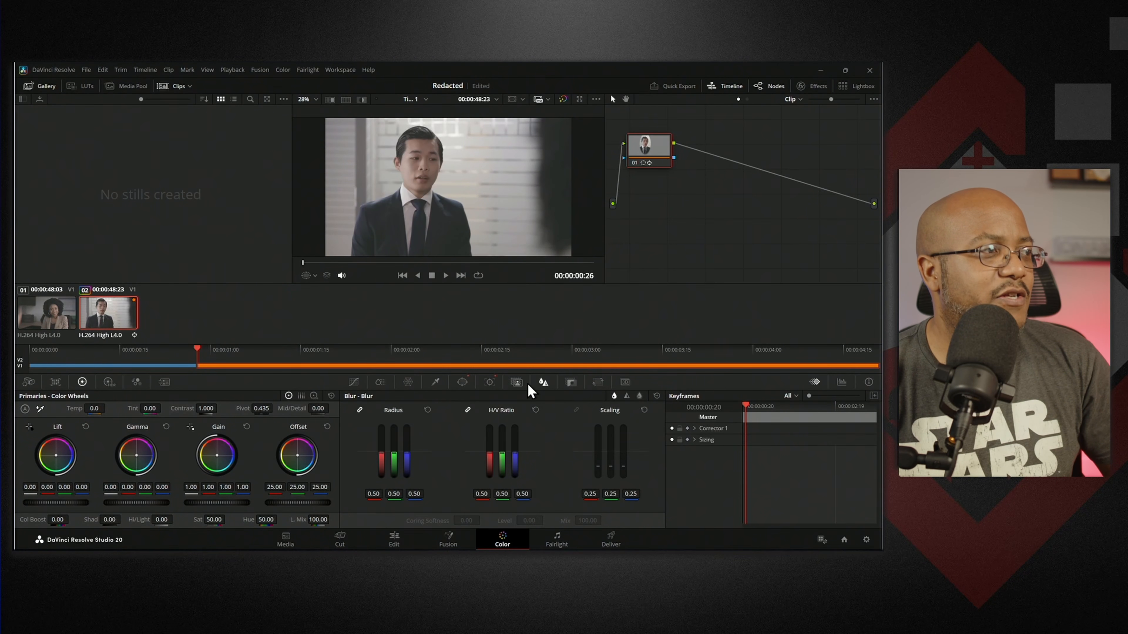
pyautogui.moveTo(395, 460); pyautogui.dragTo(395, 424)
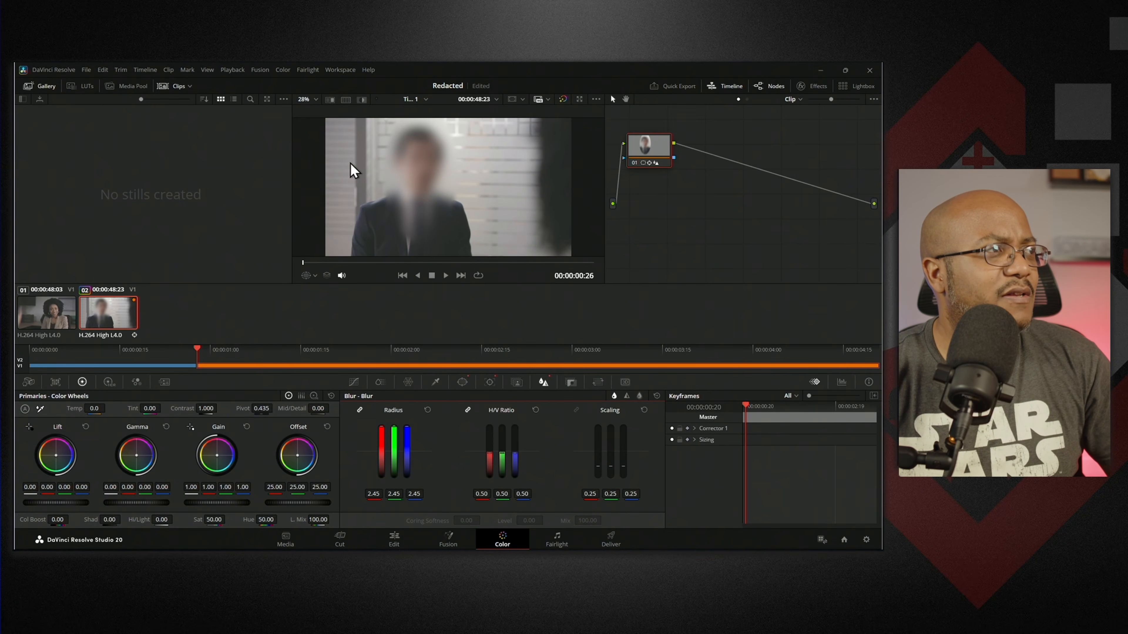
pyautogui.click(396, 543)
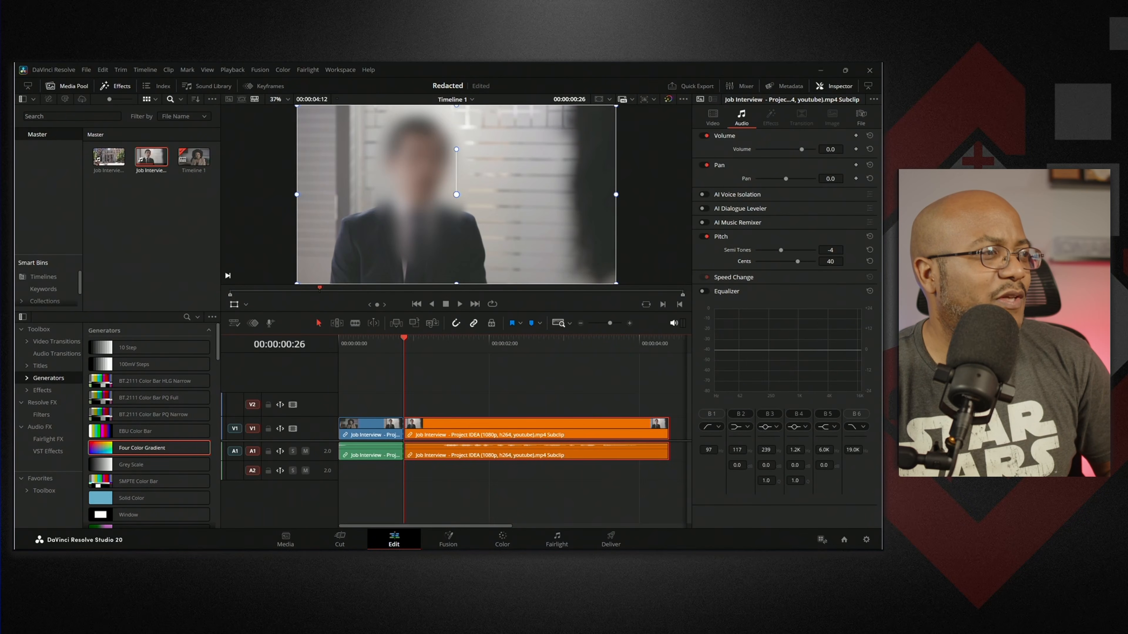
pyautogui.click(508, 545)
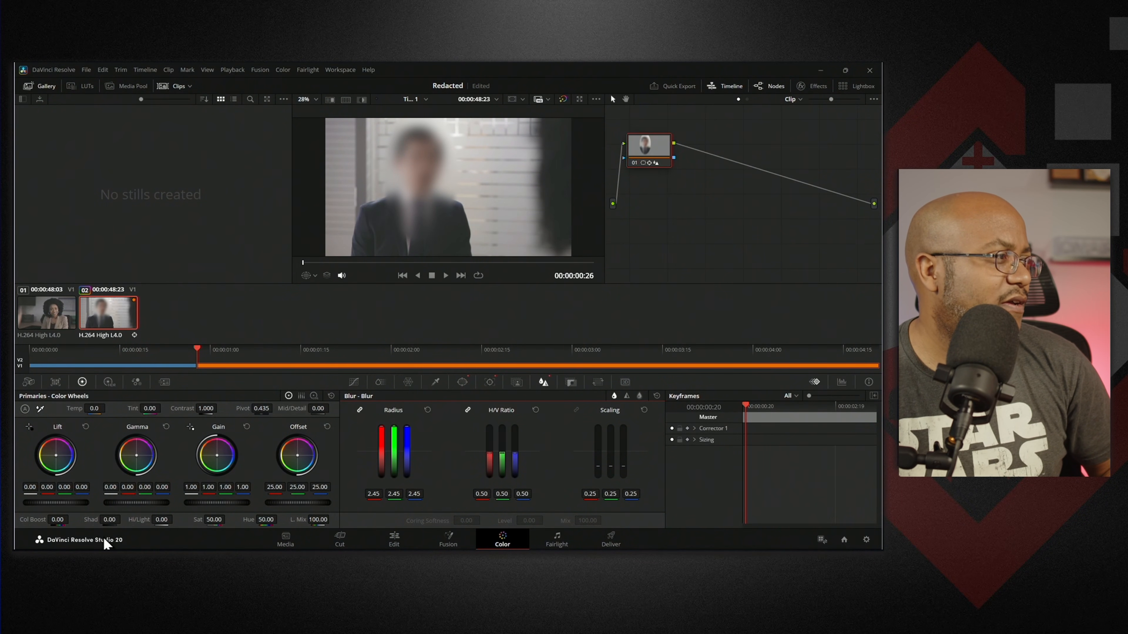
# Set the man's clip's shadows to -13.00, and play the timeline full screen from its start on the Edit page
pyautogui.moveTo(108, 523); pyautogui.dragTo(139, 520)
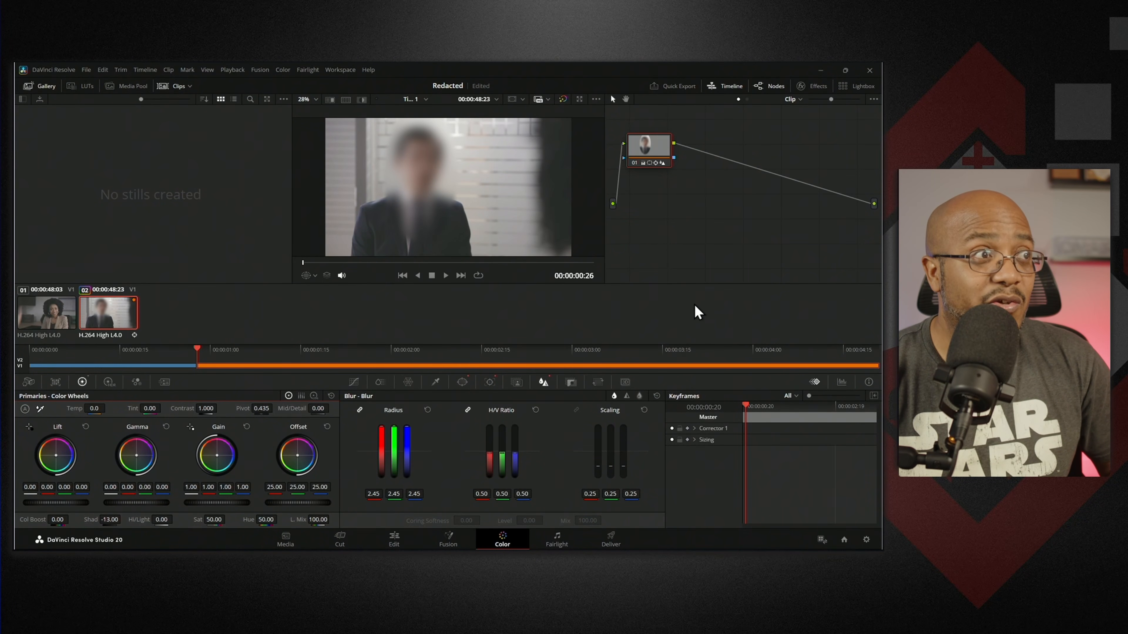
pyautogui.click(409, 546)
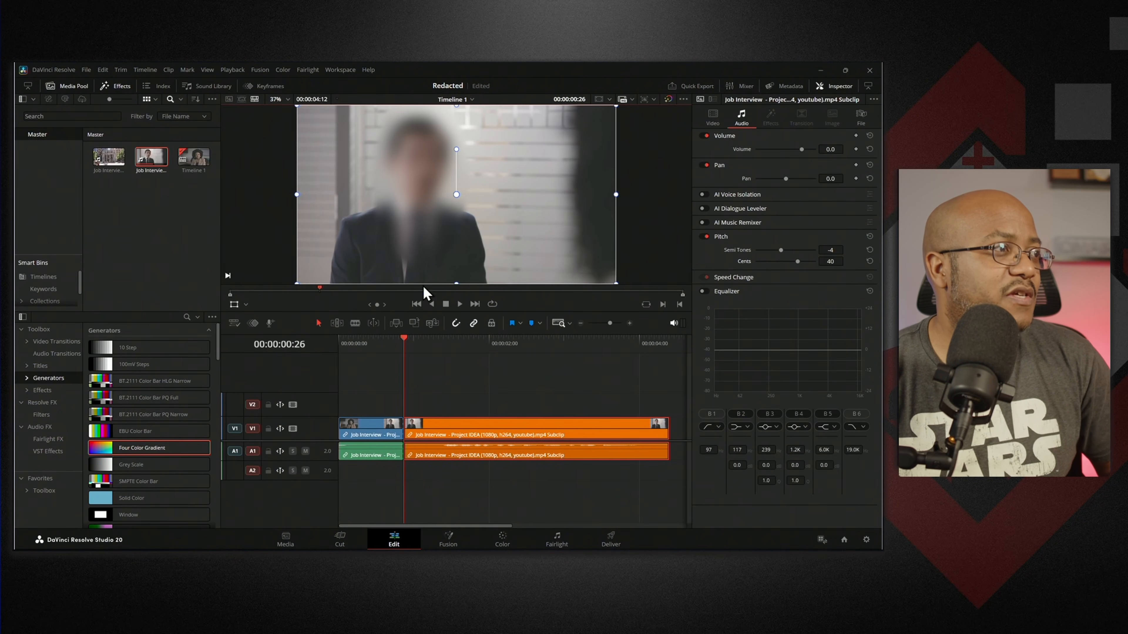
pyautogui.click(336, 345)
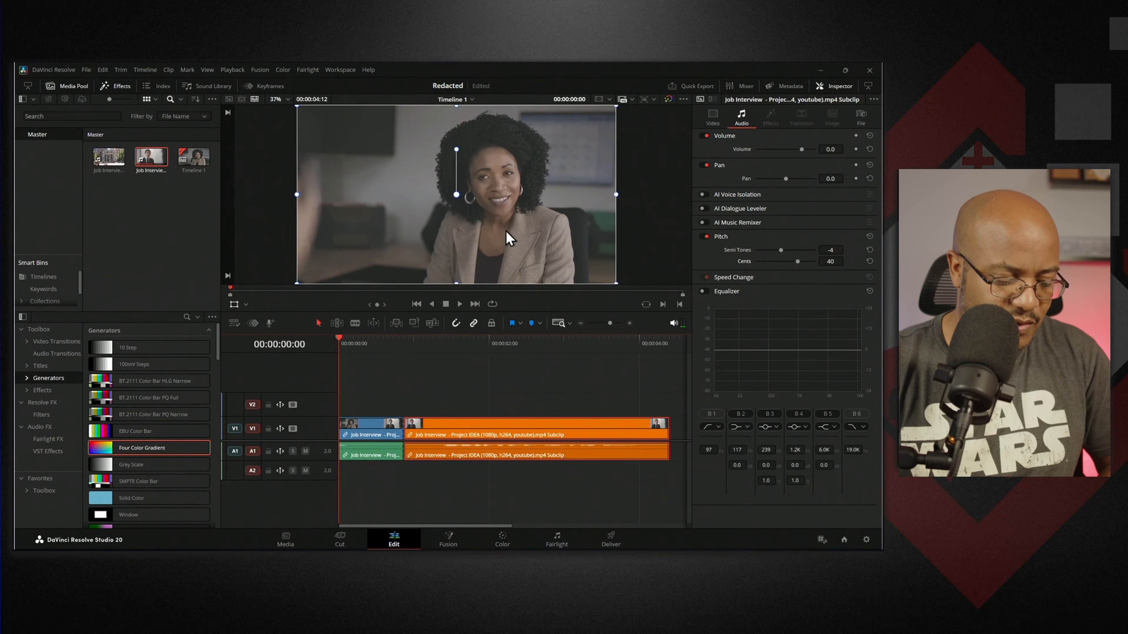
pyautogui.press('p')
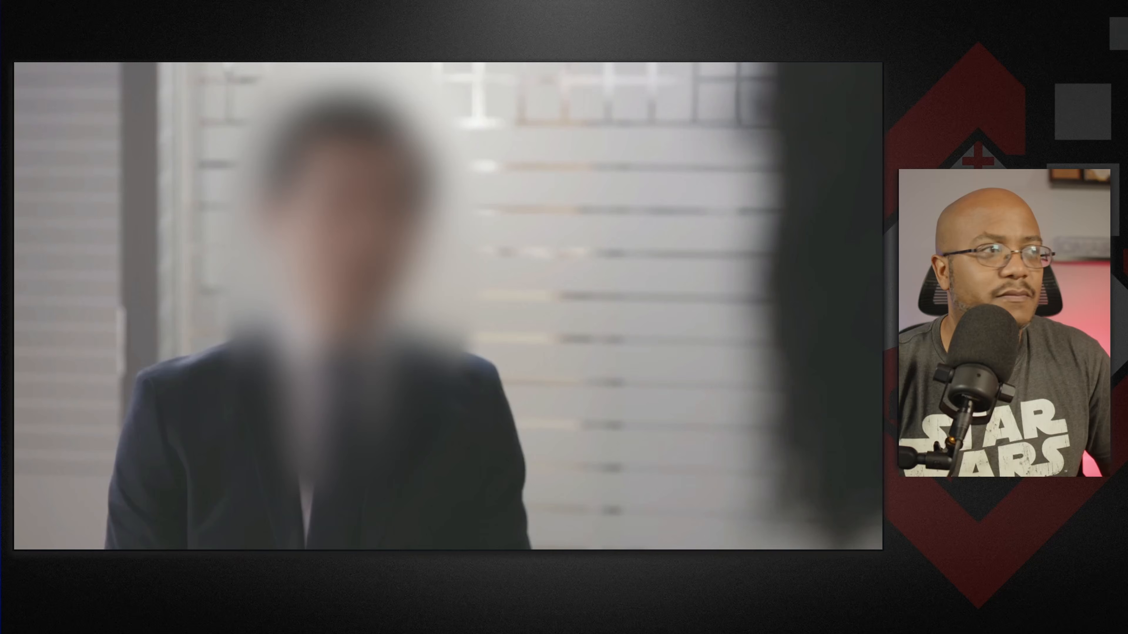
pyautogui.moveTo(634, 371)
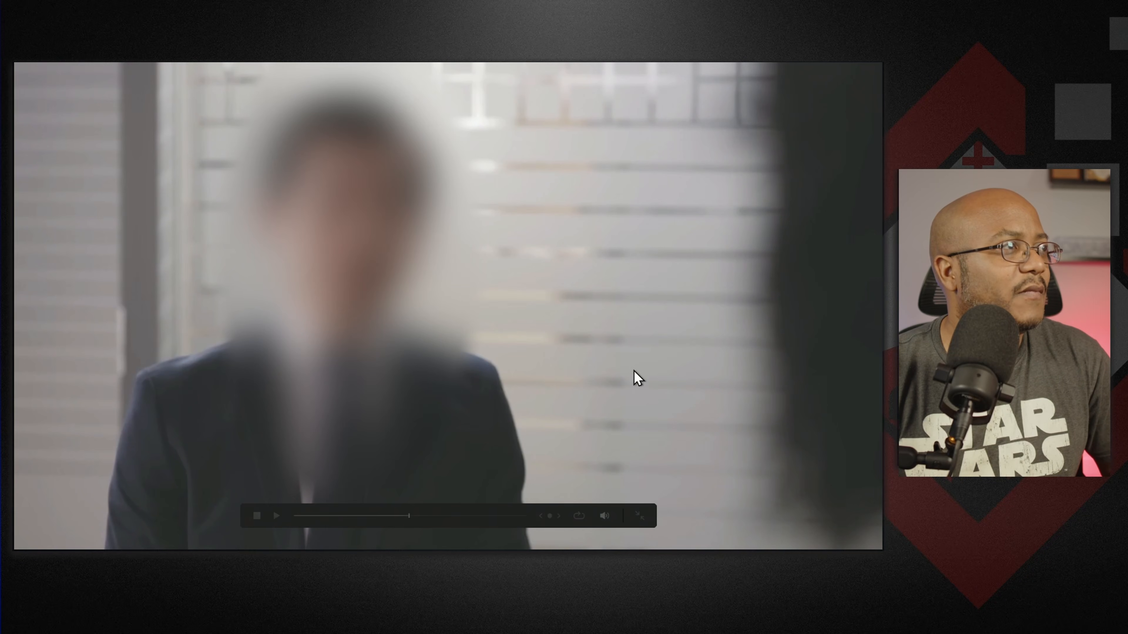
pyautogui.click(639, 517)
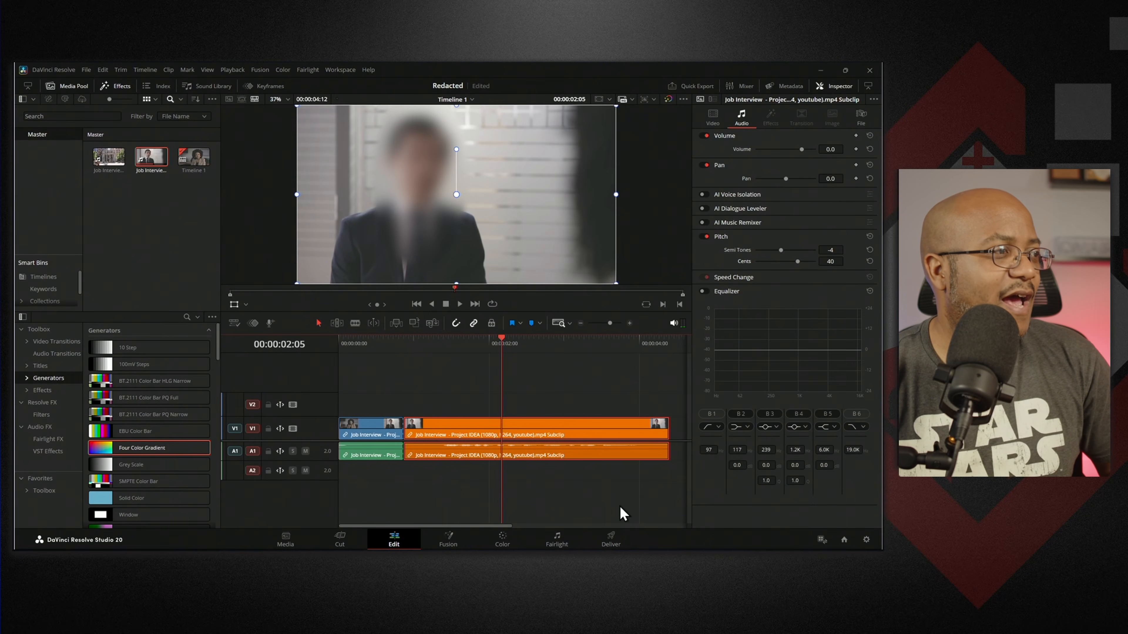
# Roll the edit point between the blue and orange clips back to 00:00:00:17, keeping video and audio together
pyautogui.click(383, 345)
pyautogui.click(382, 346)
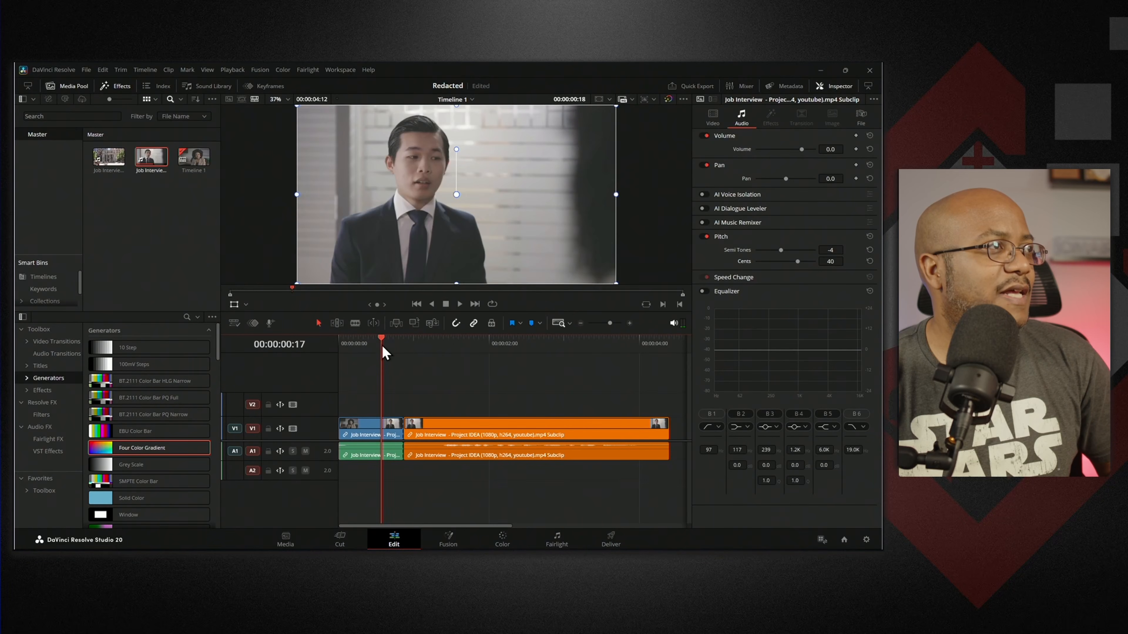
pyautogui.moveTo(402, 430); pyautogui.dragTo(381, 430)
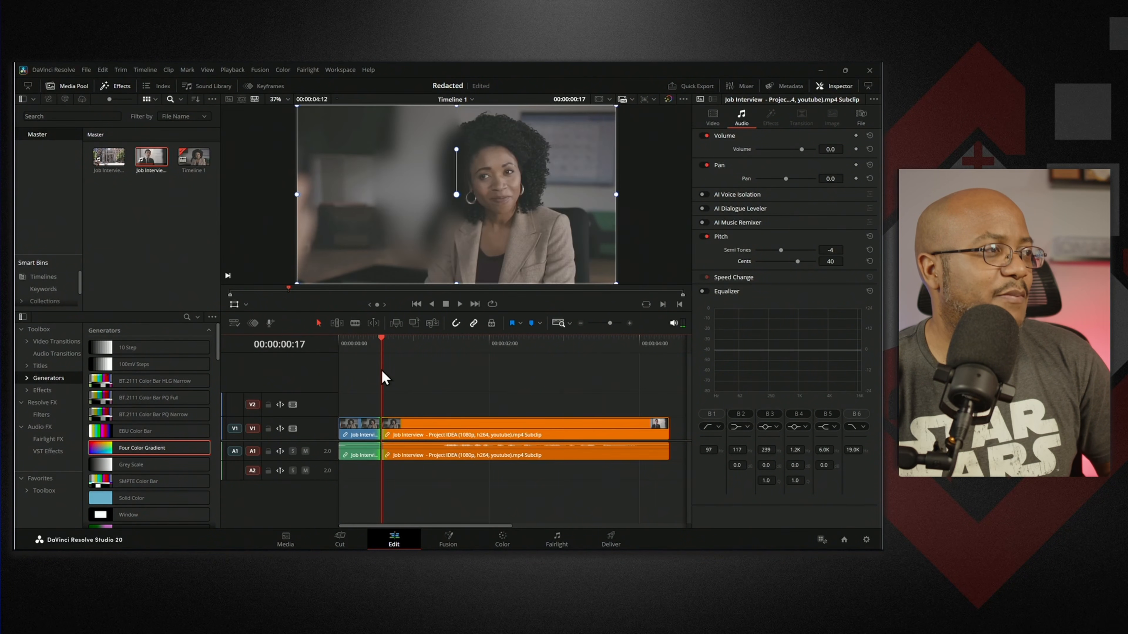
# Play the timeline full screen from near its start through to the end to review the adjusted cut, and return to the Edit page
pyautogui.click(347, 343)
pyautogui.press('space')
pyautogui.press('space')
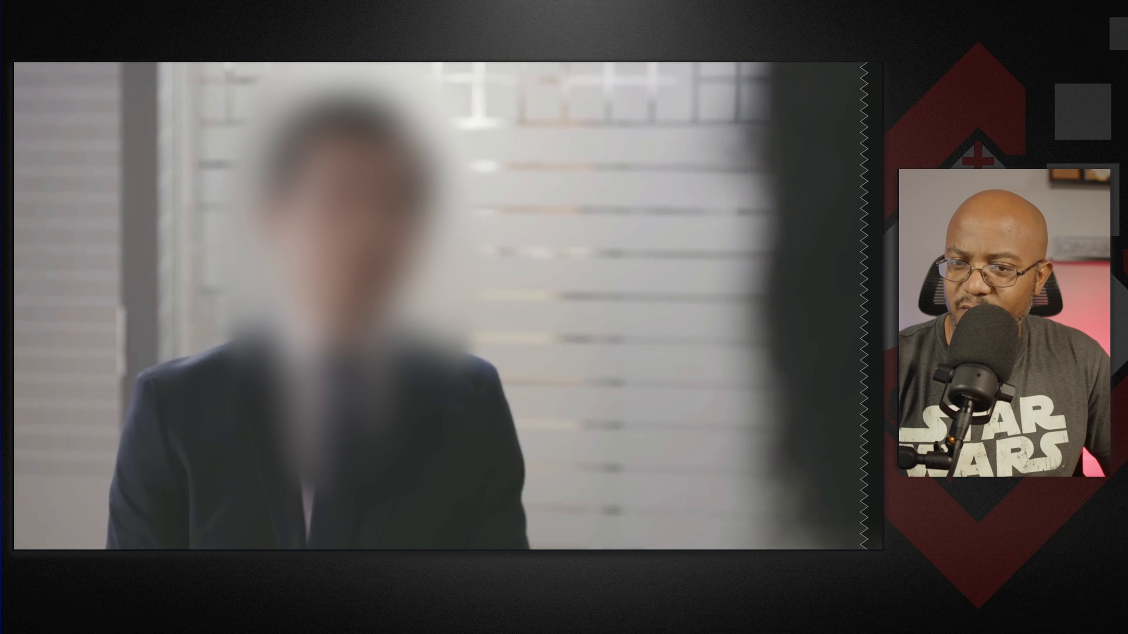
pyautogui.moveTo(509, 496)
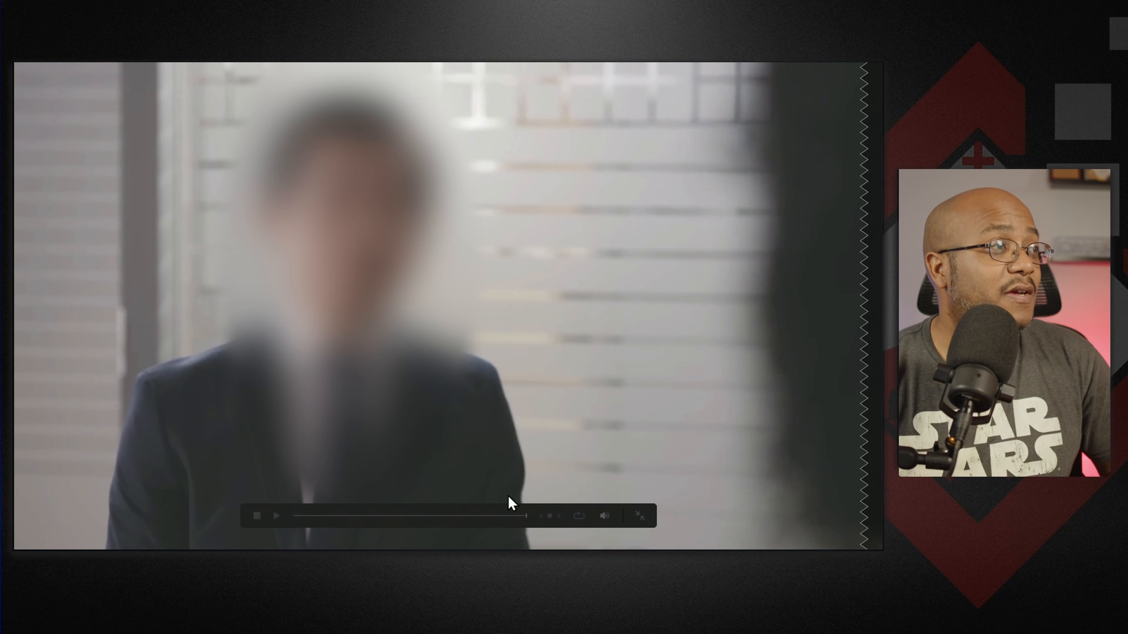
pyautogui.click(644, 523)
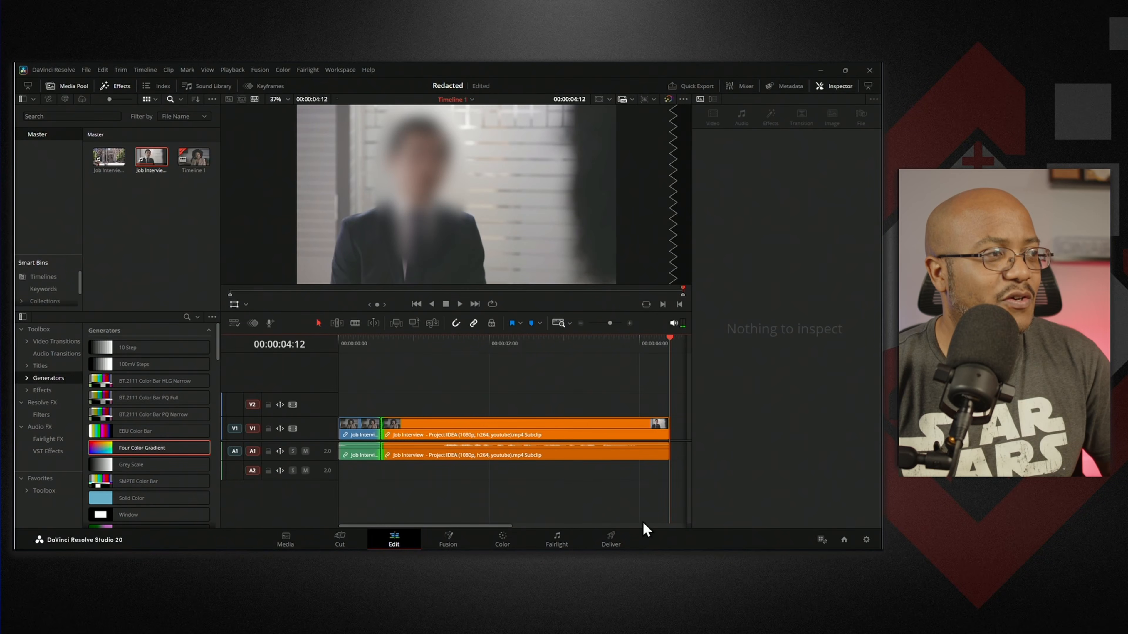